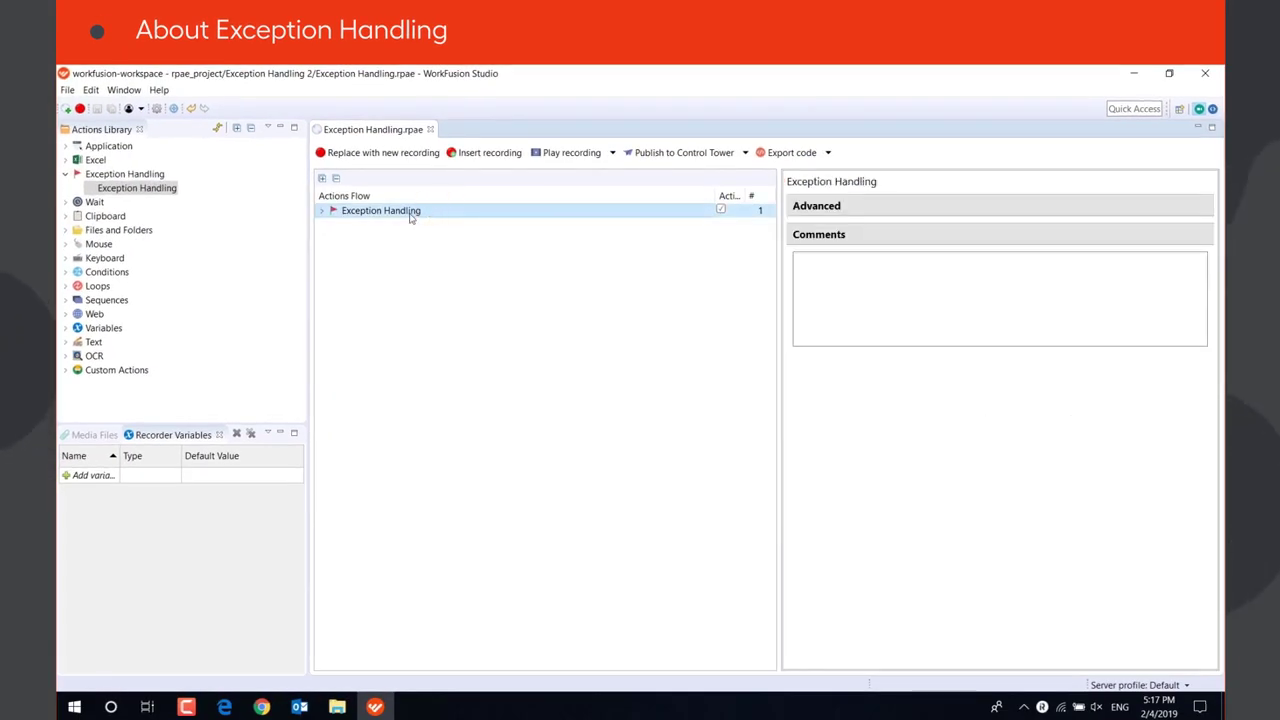
Expand the example Exception Handling block with its Try to complete and If an exception occurred branches.
{"action": "left_click", "coordinate": [321, 211]}
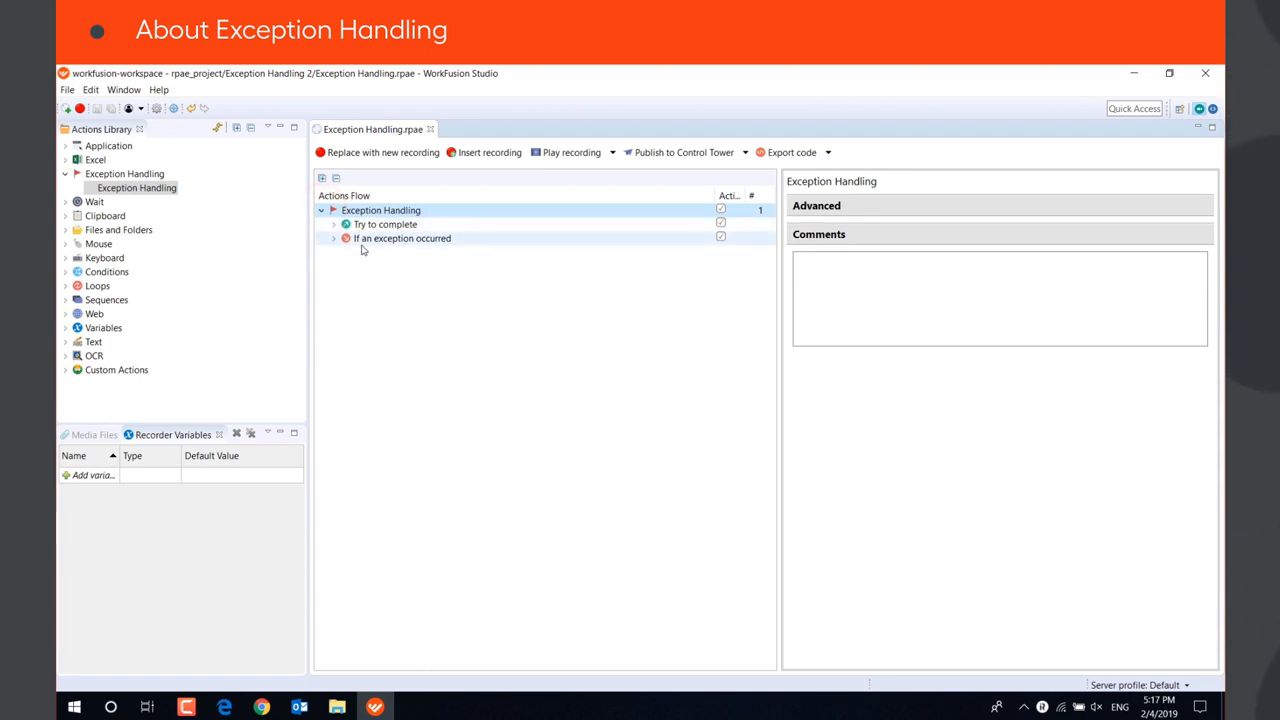
{"action": "left_click", "coordinate": [360, 238]}
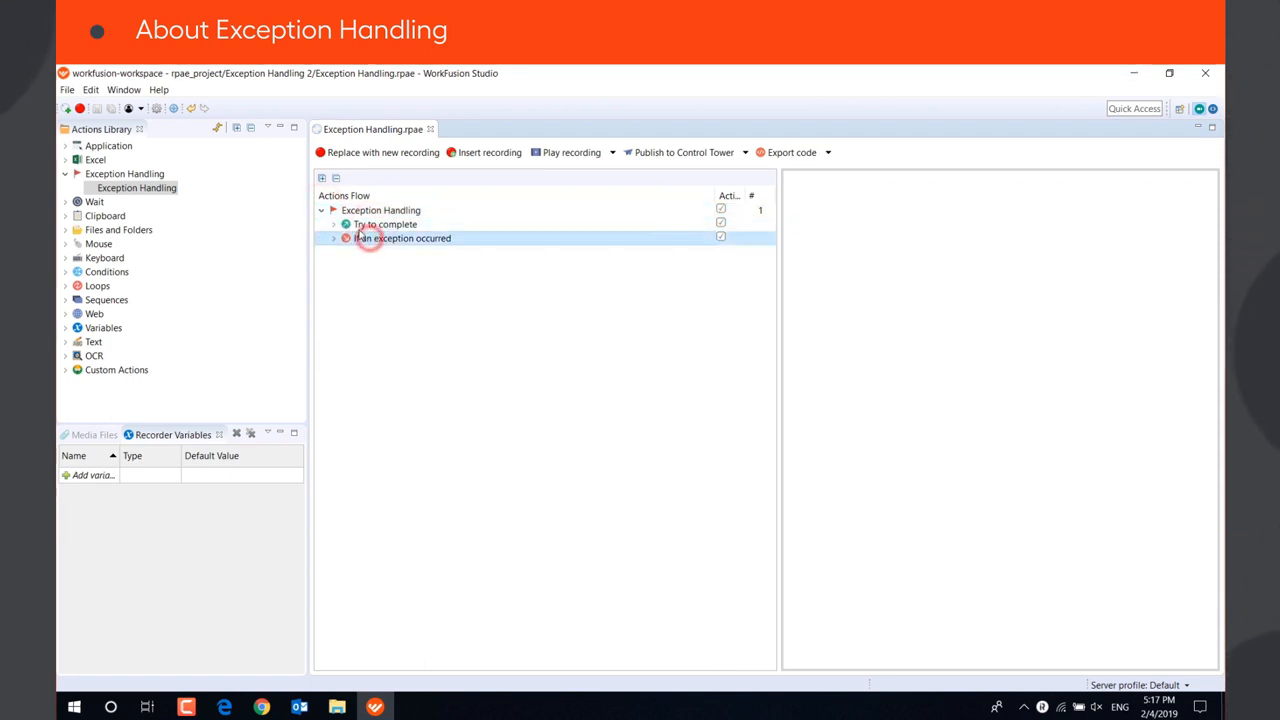
{"action": "left_click", "coordinate": [335, 227]}
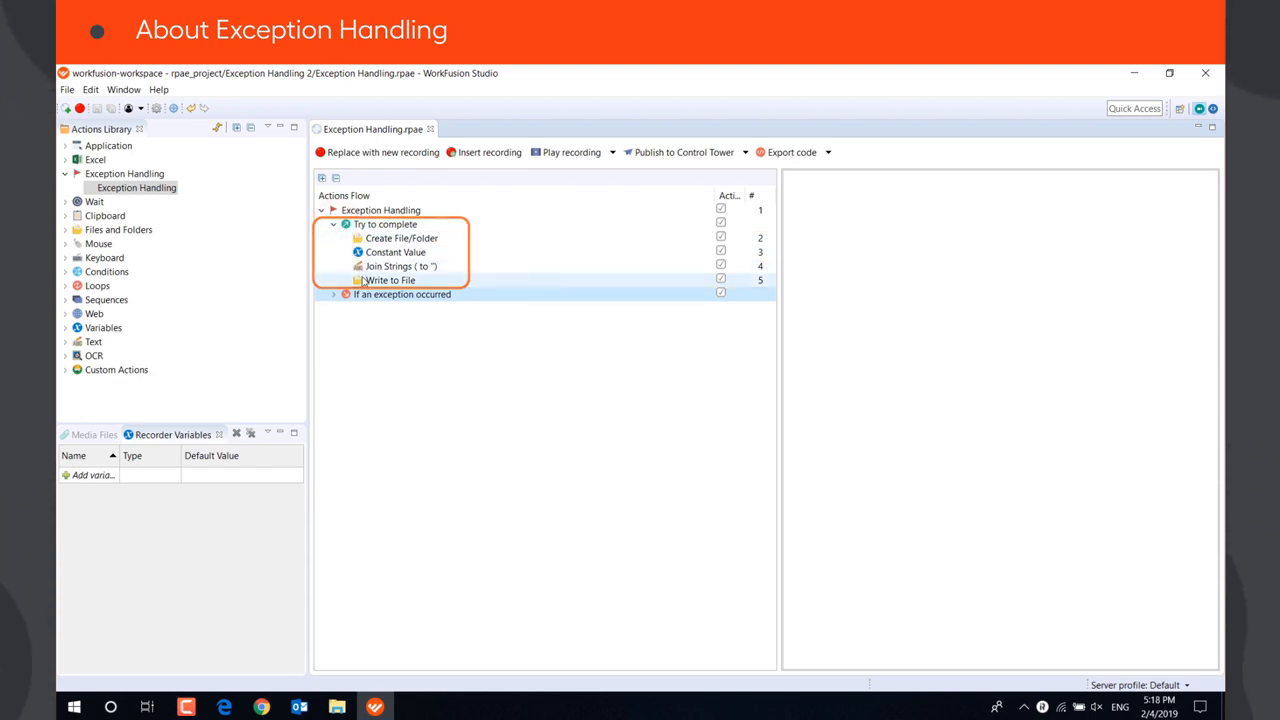
{"action": "left_click", "coordinate": [335, 294]}
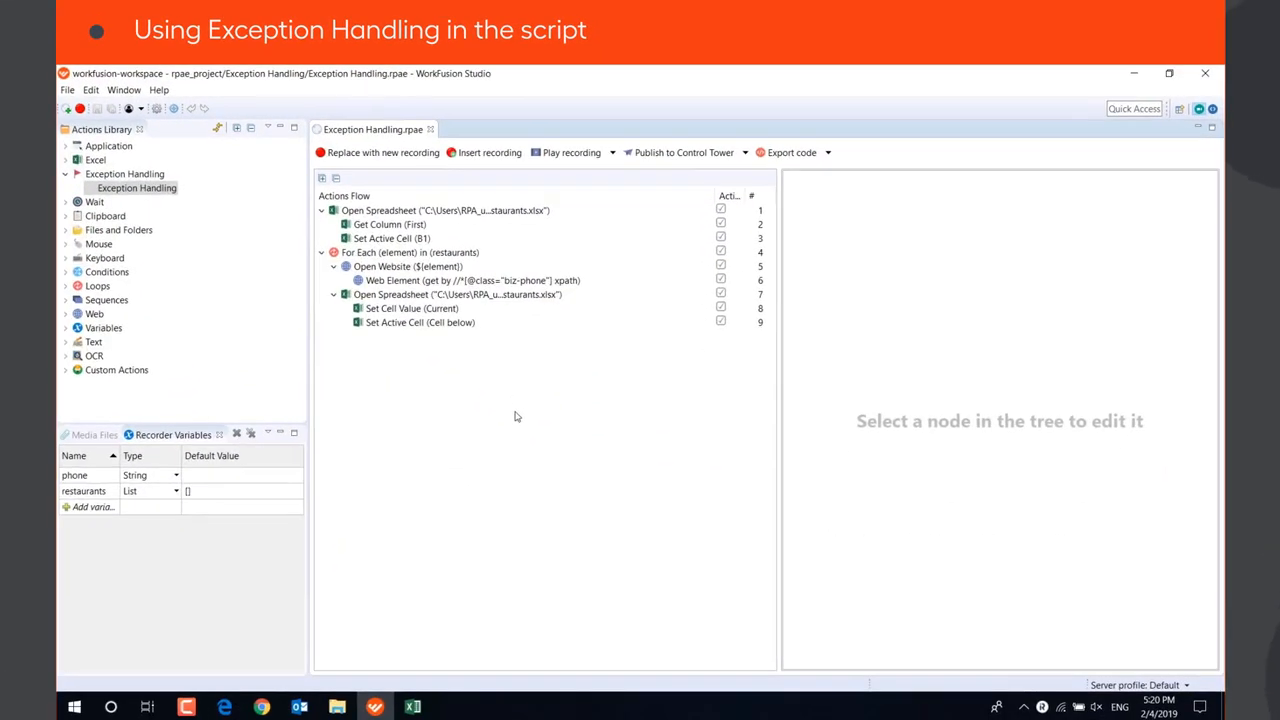
{"action": "left_click", "coordinate": [262, 707]}
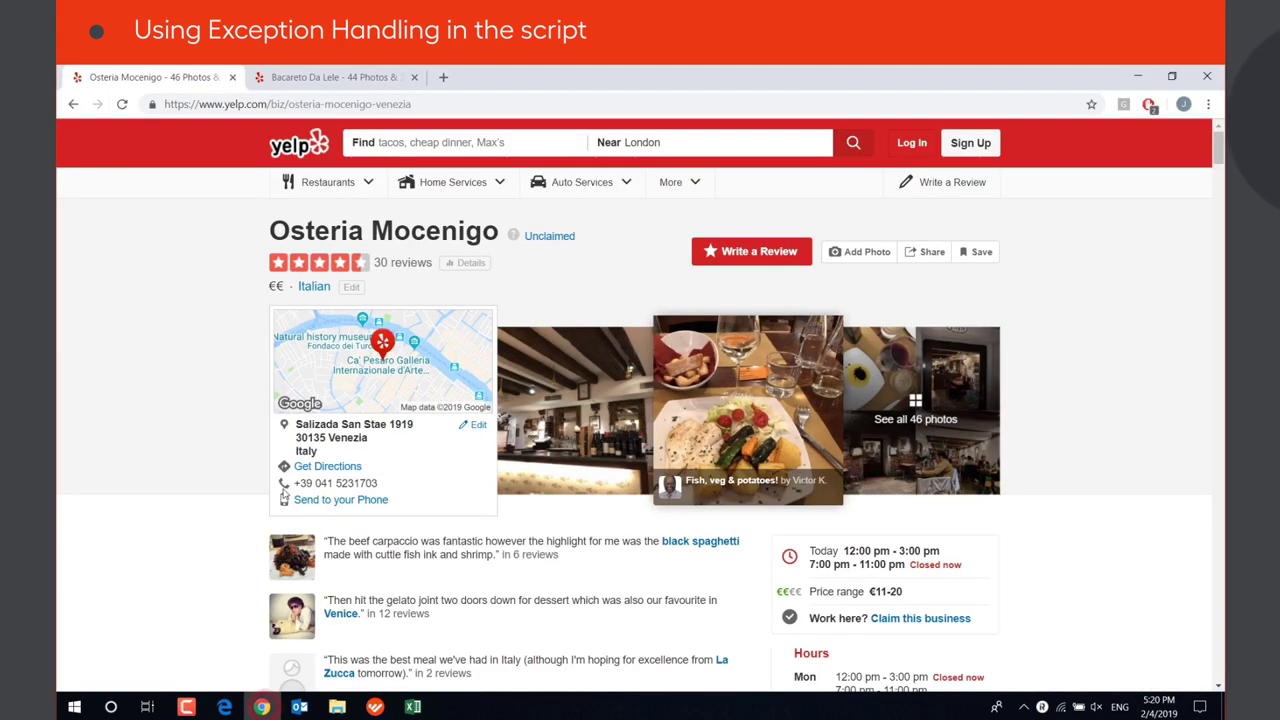
{"action": "left_click", "coordinate": [365, 75]}
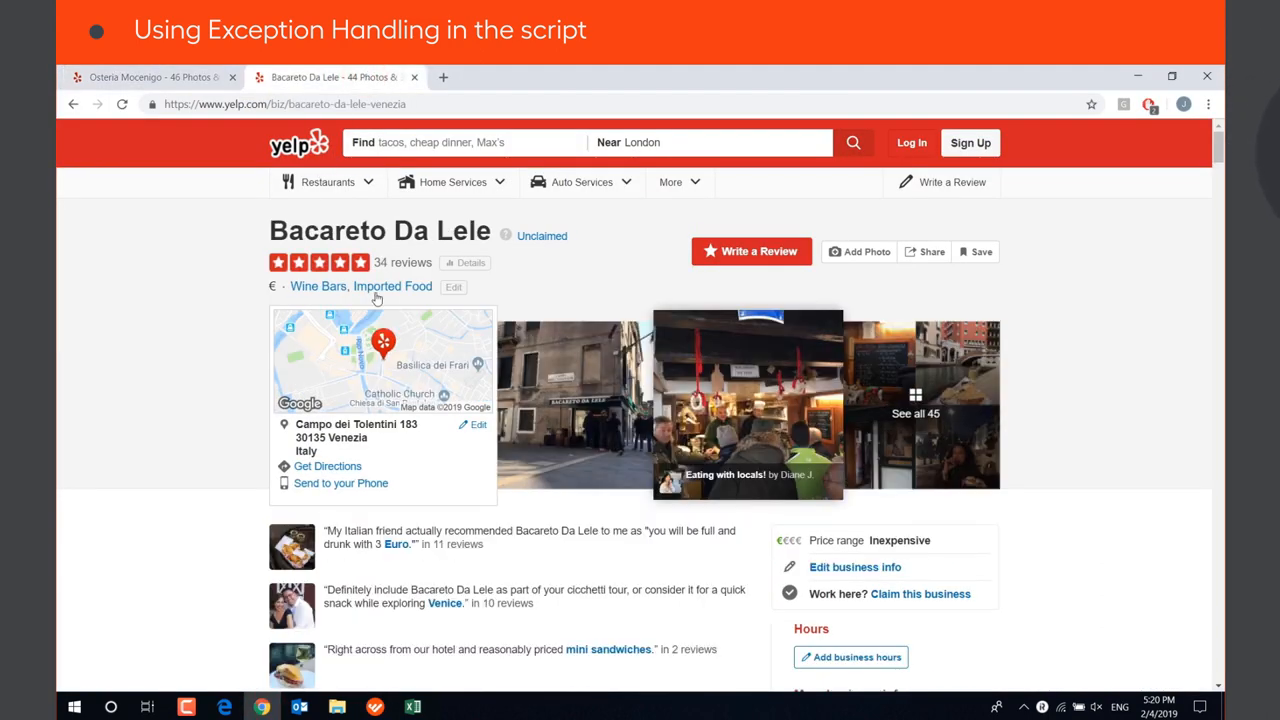
{"action": "left_click", "coordinate": [413, 707]}
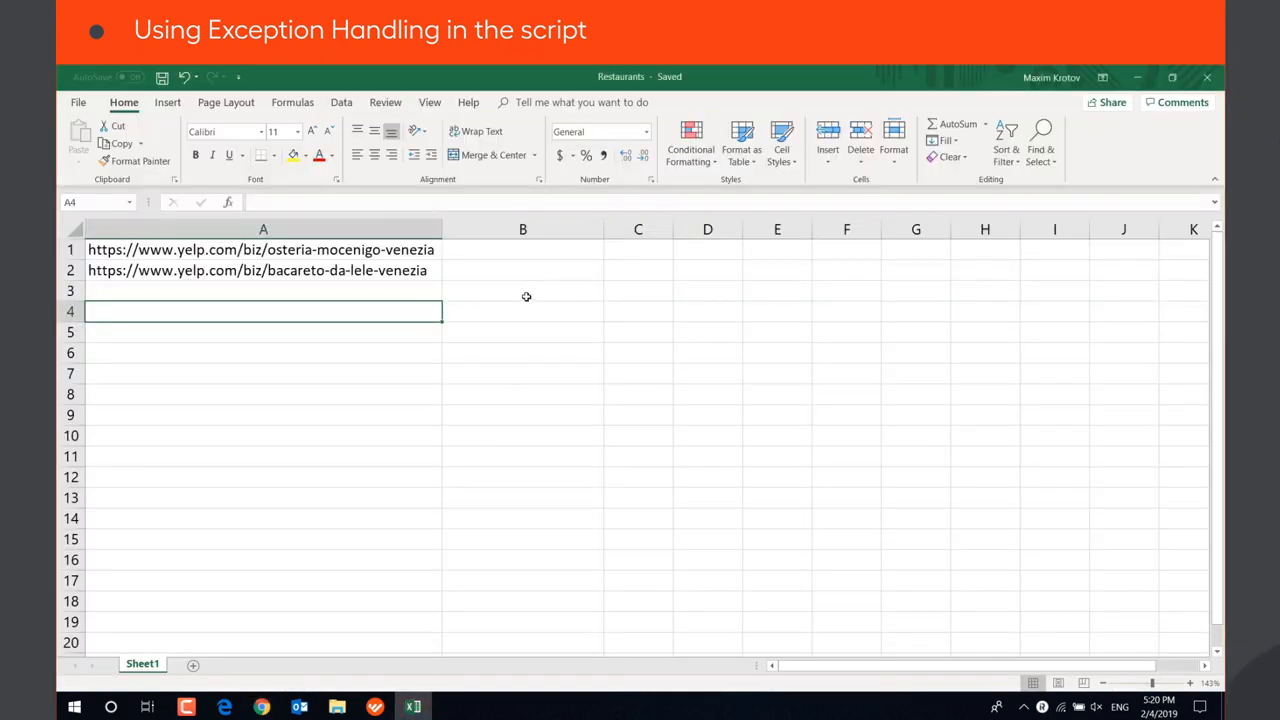
{"action": "left_click_drag", "start_coordinate": [539, 252], "coordinate": [543, 266]}
{"action": "left_click", "coordinate": [349, 317]}
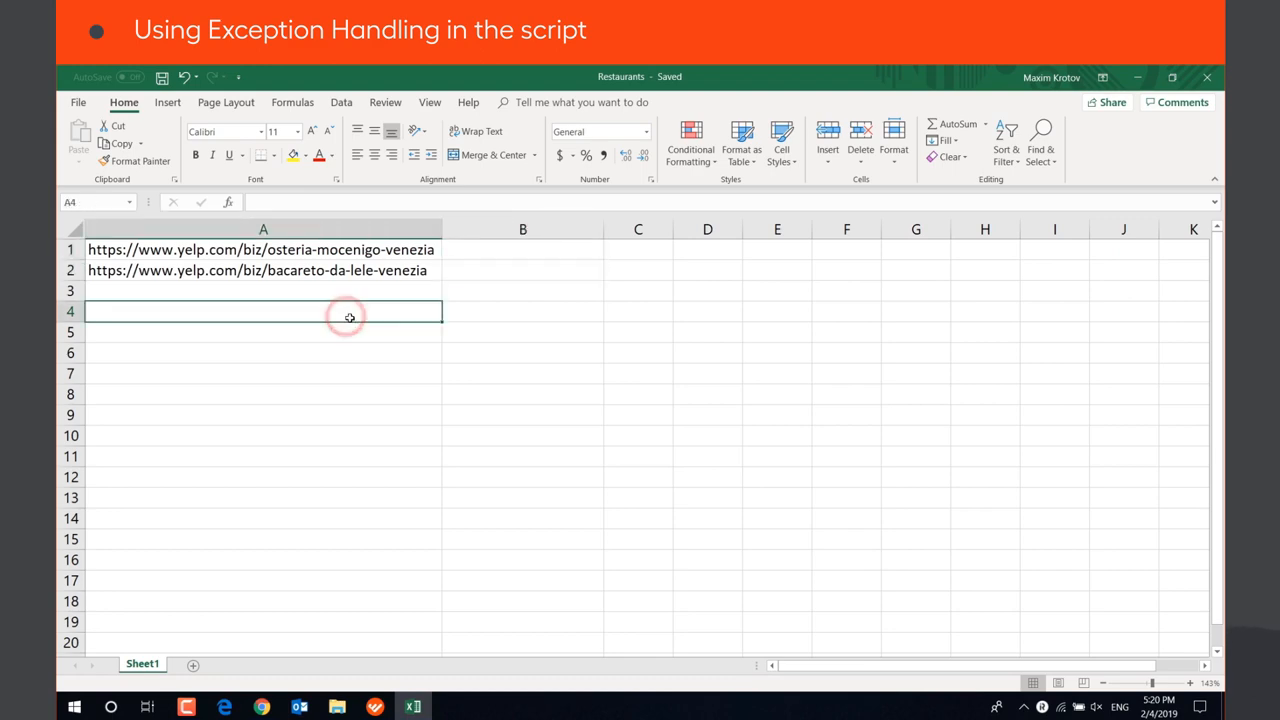
{"action": "left_click", "coordinate": [1208, 79]}
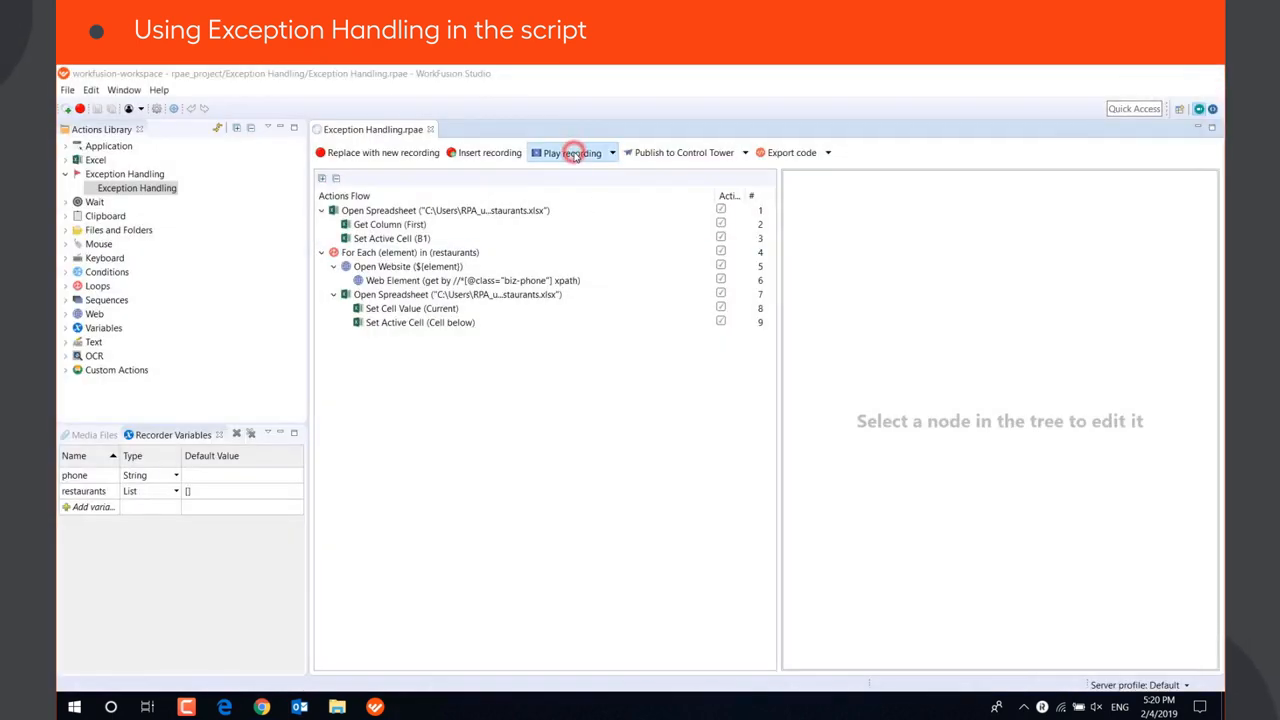
Run the script, see it fail at step 6 (Web Element), and dismiss the execution error.
{"action": "left_click", "coordinate": [573, 153]}
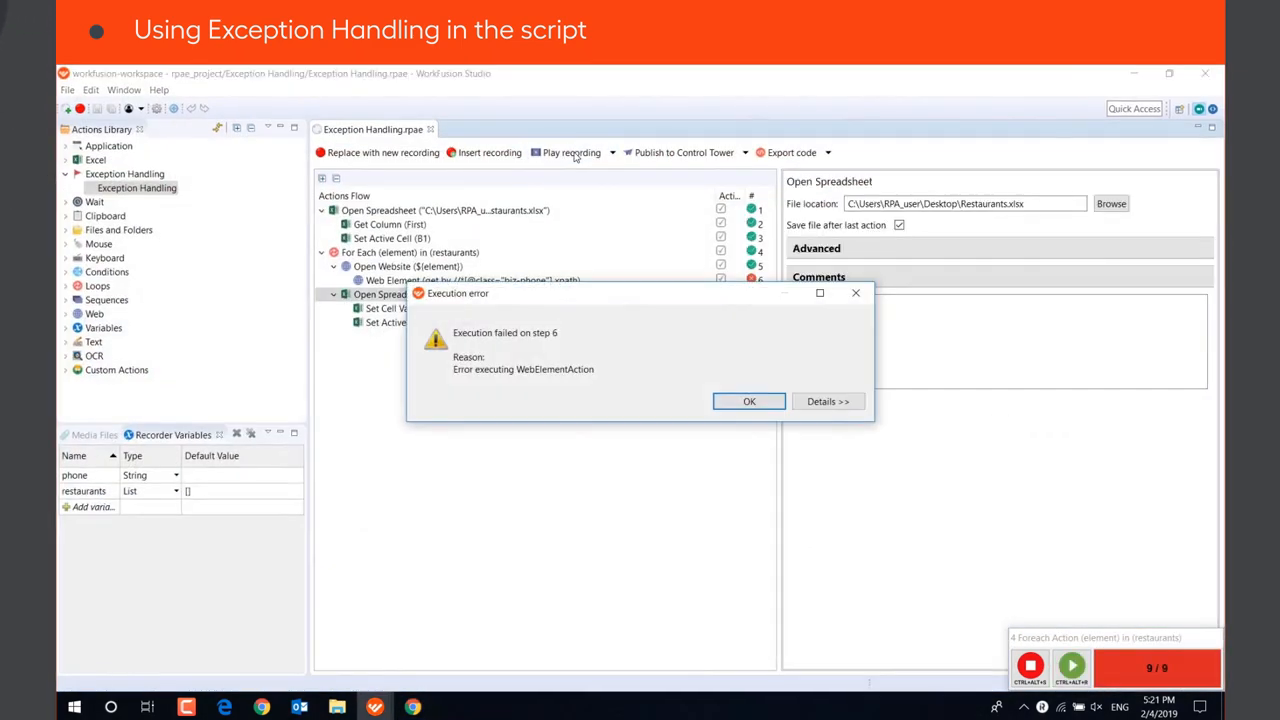
{"action": "left_click", "coordinate": [724, 396]}
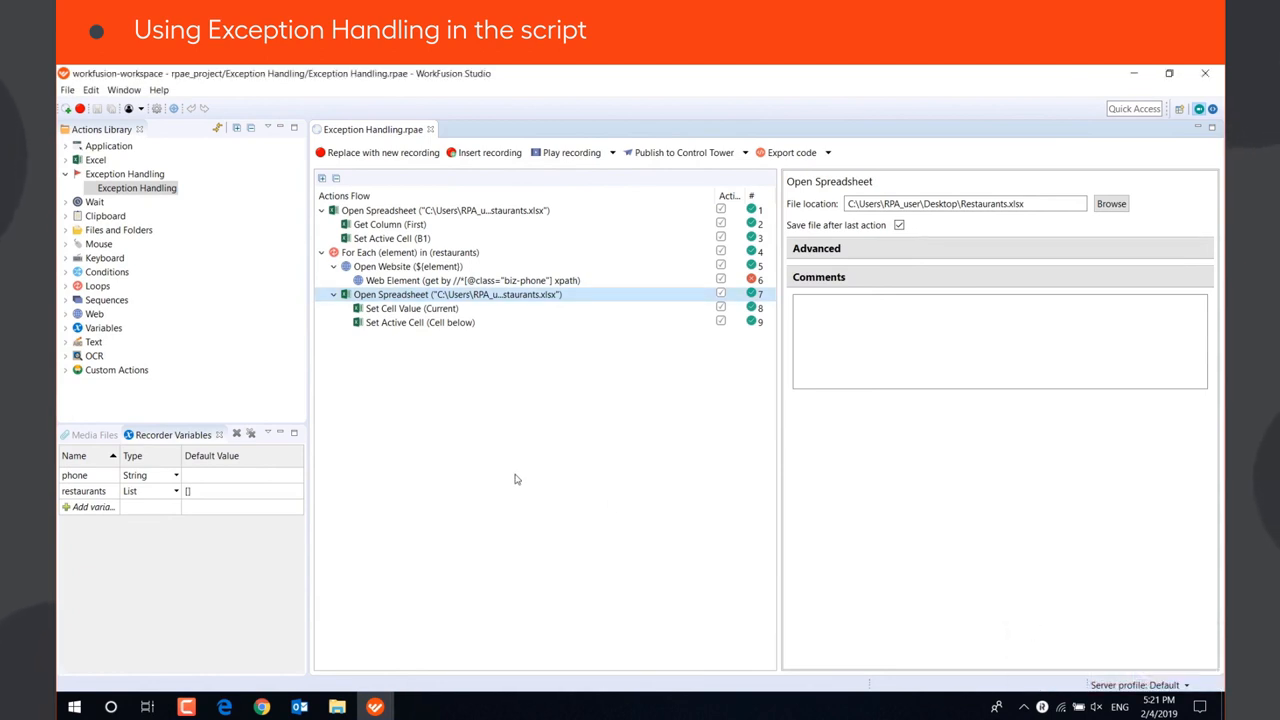
Add an Exception Handling block under Open Website and move the Web Element step into its Try to complete branch.
{"action": "left_click_drag", "start_coordinate": [137, 188], "coordinate": [398, 272]}
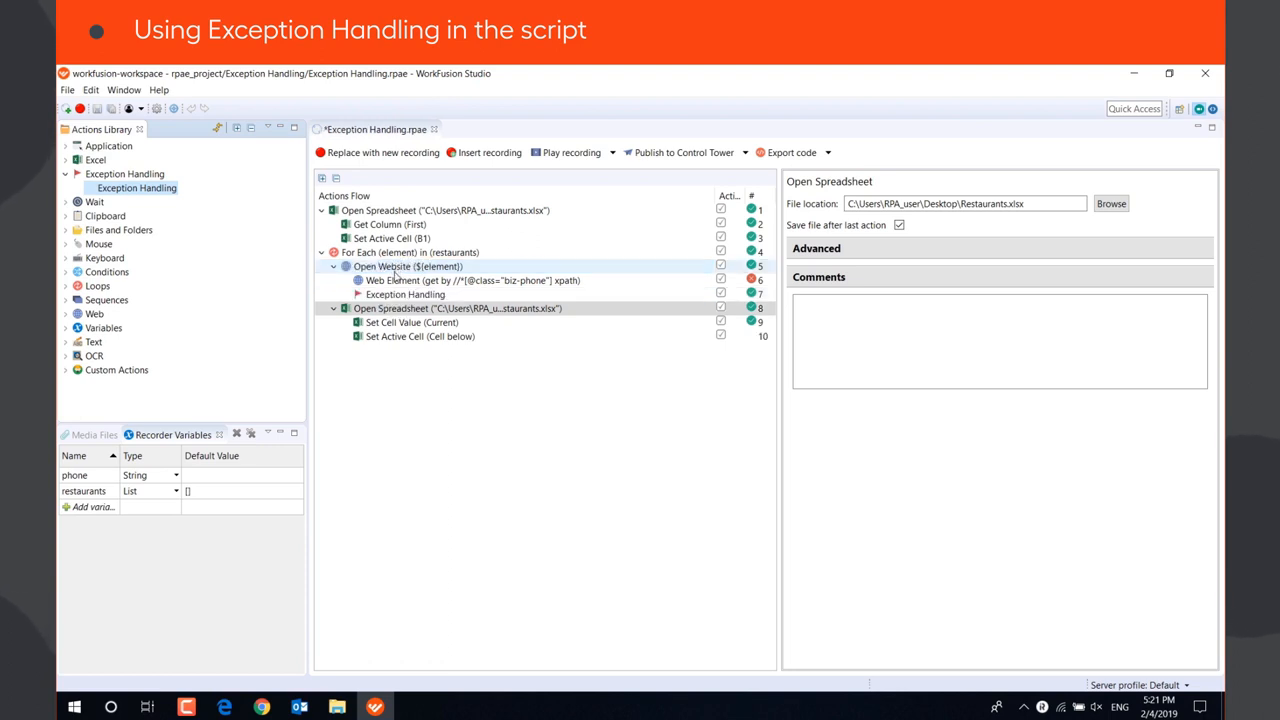
{"action": "left_click", "coordinate": [348, 295]}
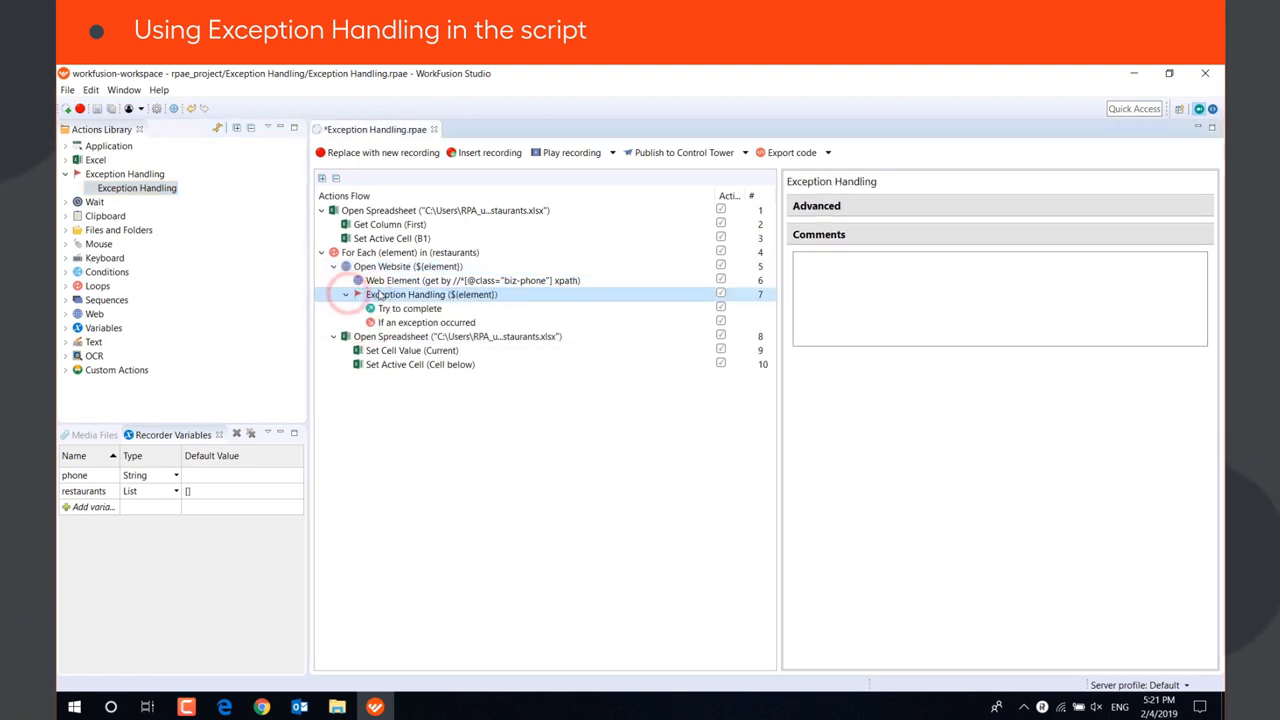
{"action": "left_click_drag", "start_coordinate": [395, 281], "coordinate": [395, 312]}
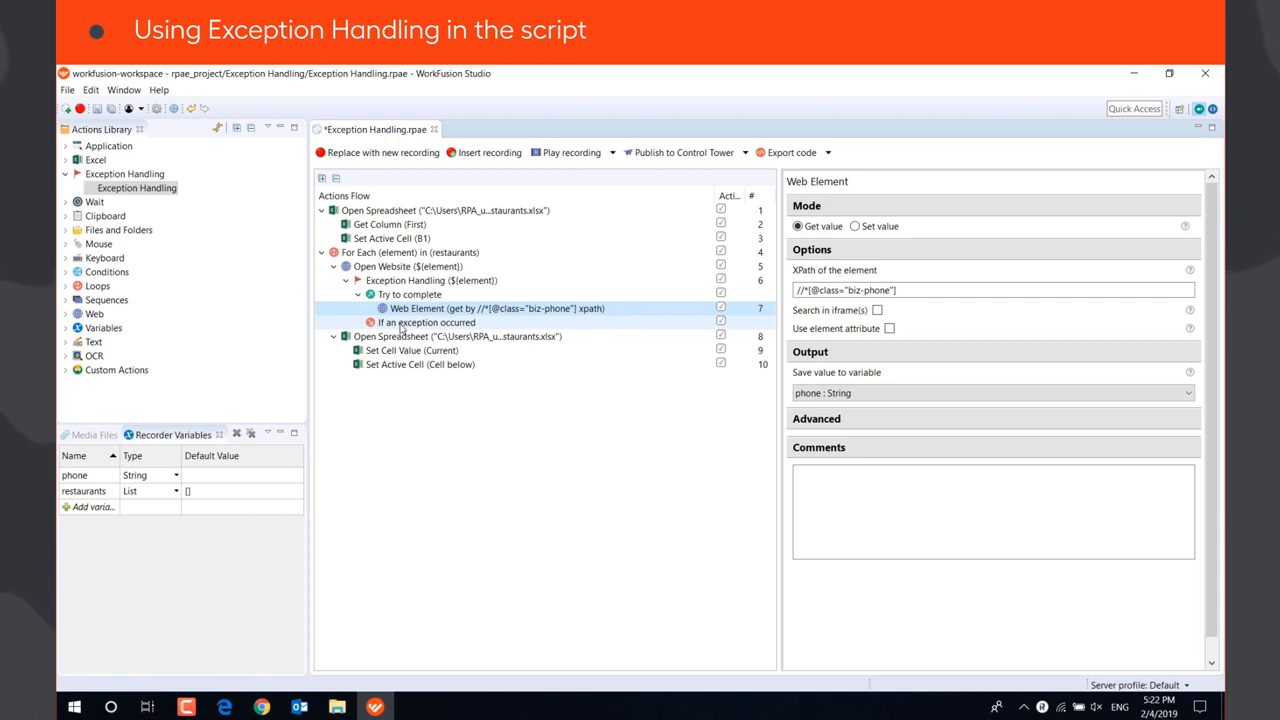
{"action": "left_click", "coordinate": [401, 326]}
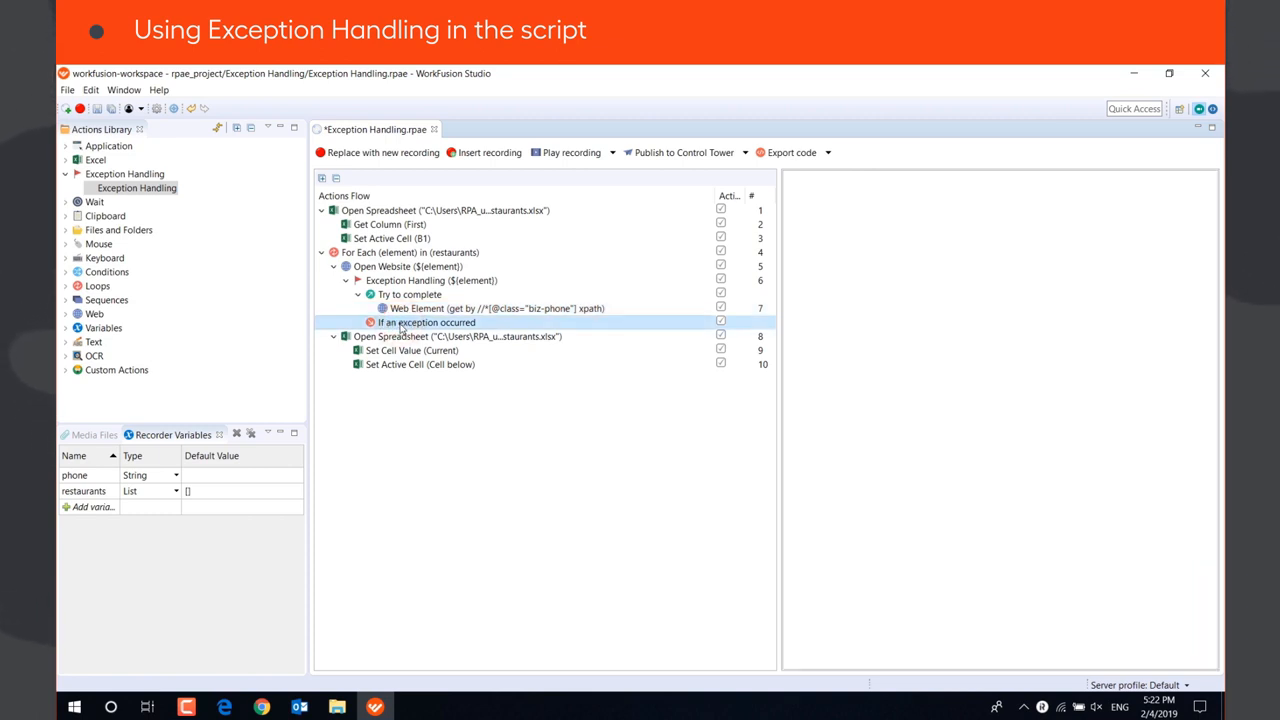
Add a Constant Value action under If an exception occurred setting phone to 'no phone number', then rerun the script.
{"action": "left_click", "coordinate": [65, 328]}
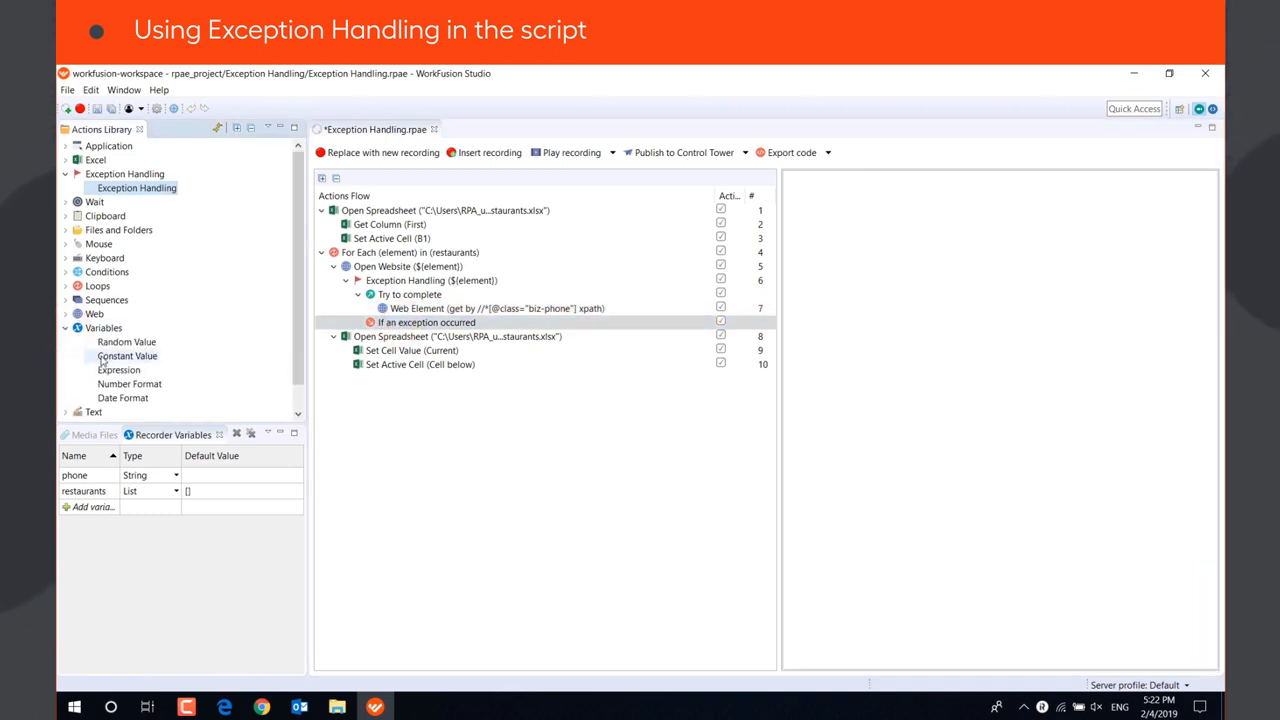
{"action": "left_click_drag", "start_coordinate": [127, 356], "coordinate": [365, 325]}
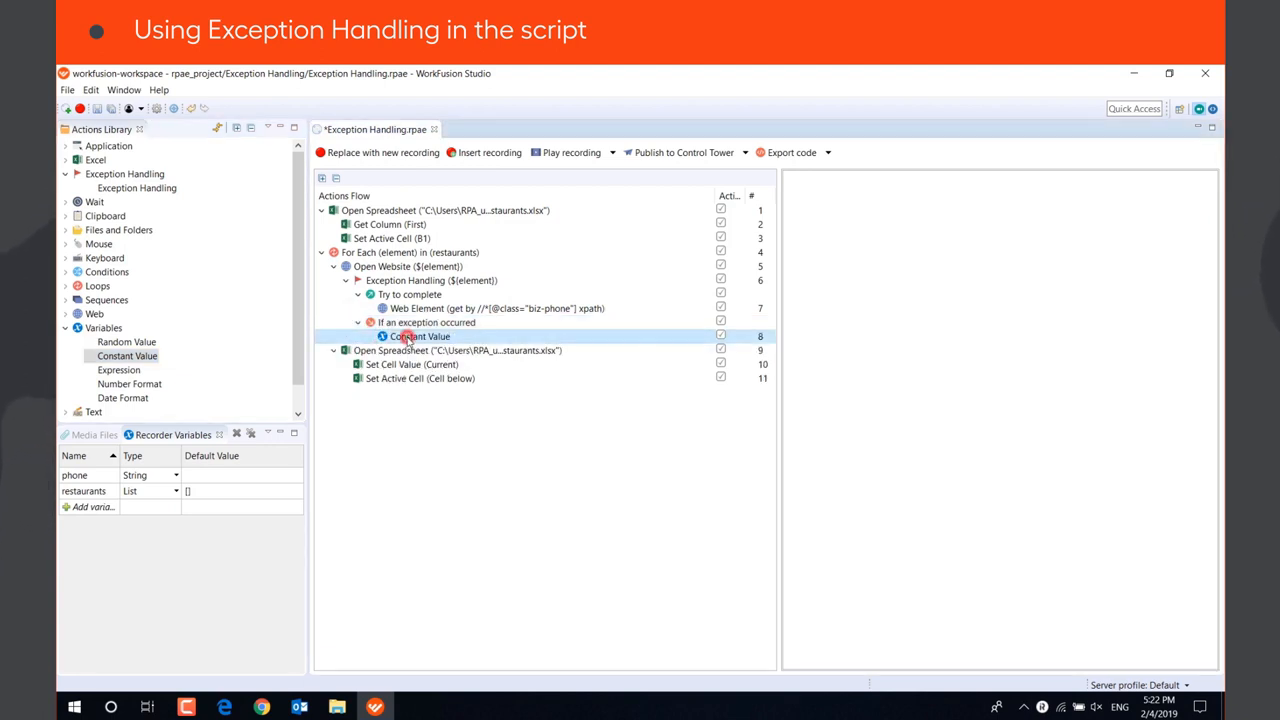
{"action": "left_click", "coordinate": [886, 246]}
{"action": "left_click", "coordinate": [828, 336]}
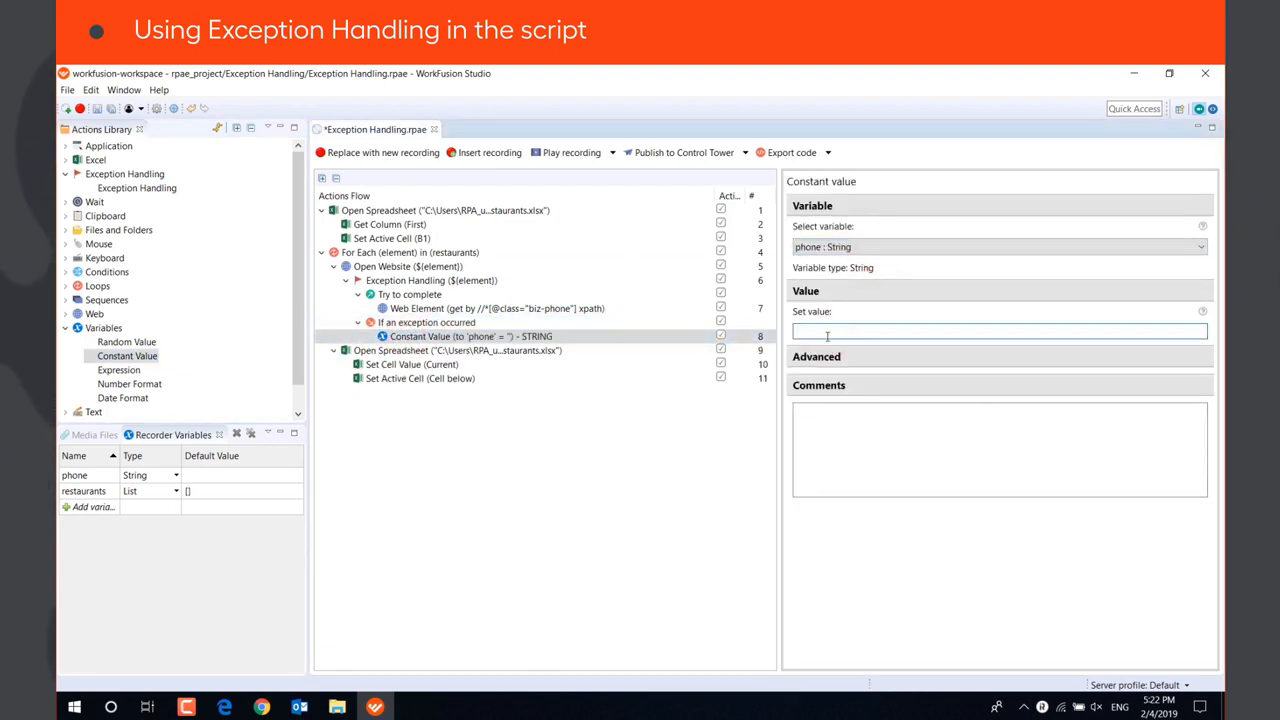
{"action": "type", "text": "no phone number"}
{"action": "left_click", "coordinate": [634, 430]}
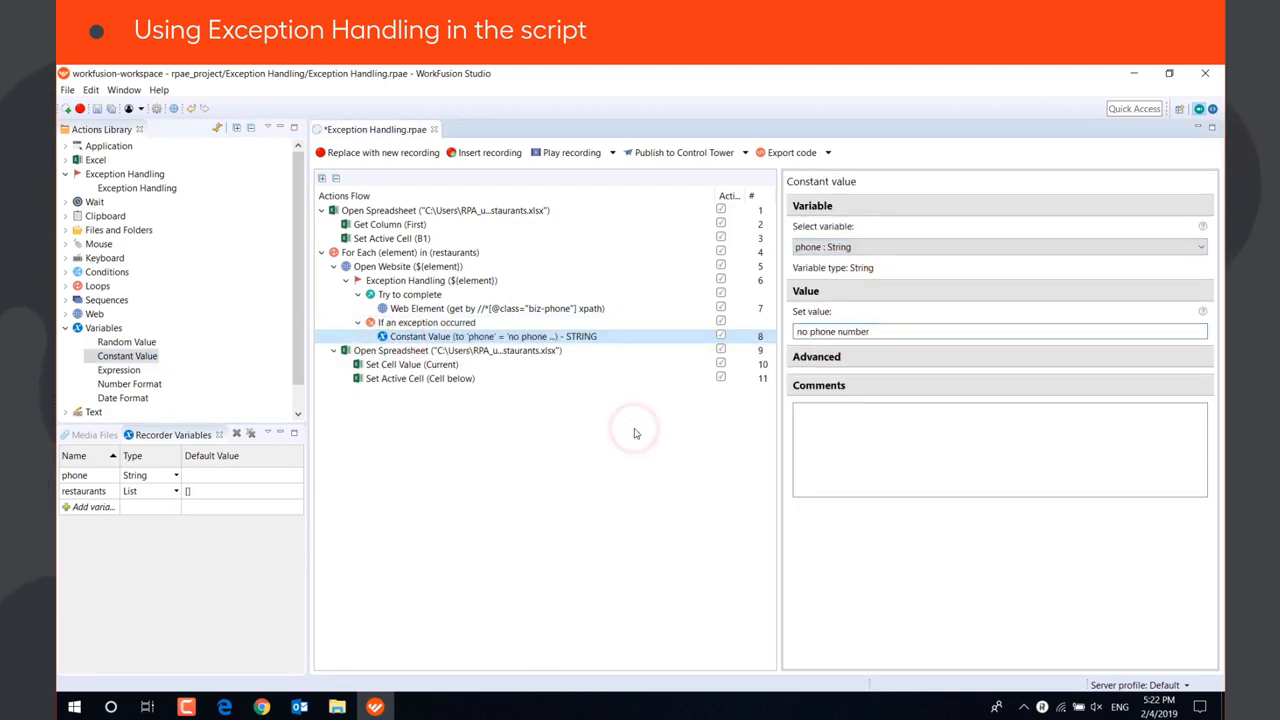
{"action": "left_click", "coordinate": [575, 155]}
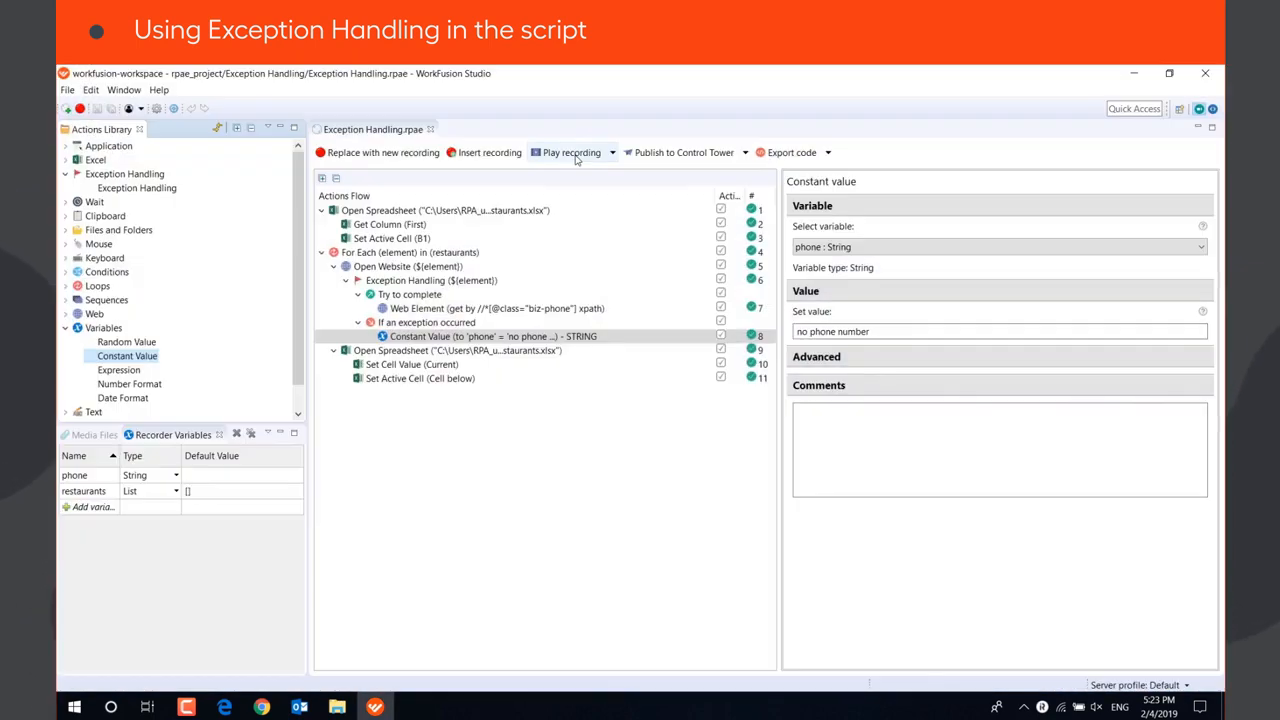
Open the Restaurants workbook from the desktop and check cell B2 reads 'no phone number'.
{"action": "left_click", "coordinate": [1133, 75]}
{"action": "double_click", "coordinate": [425, 316]}
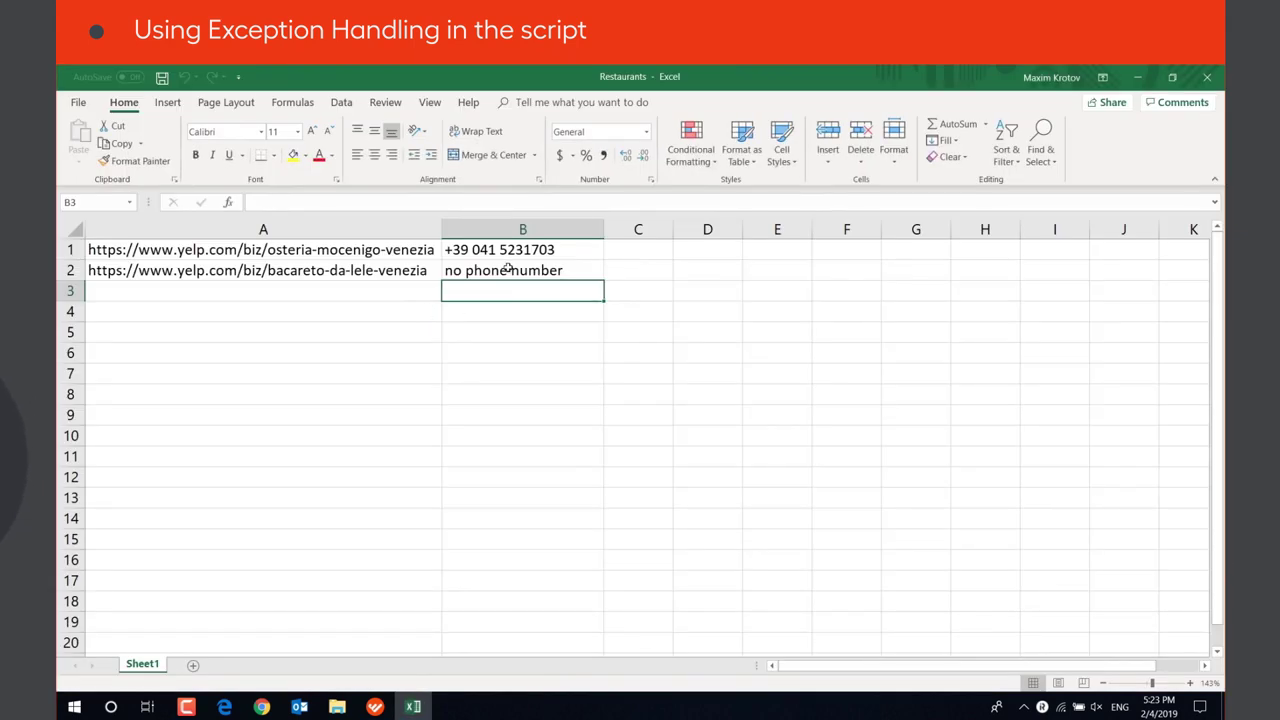
{"action": "left_click", "coordinate": [510, 270]}
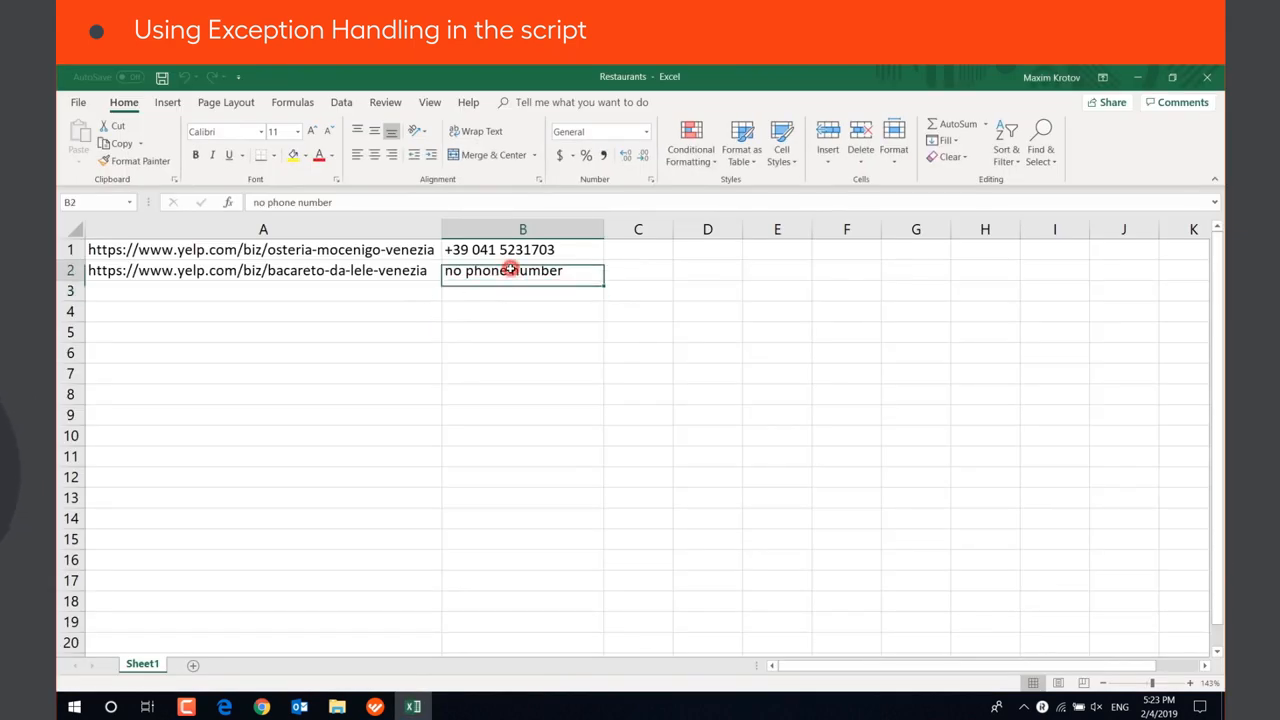